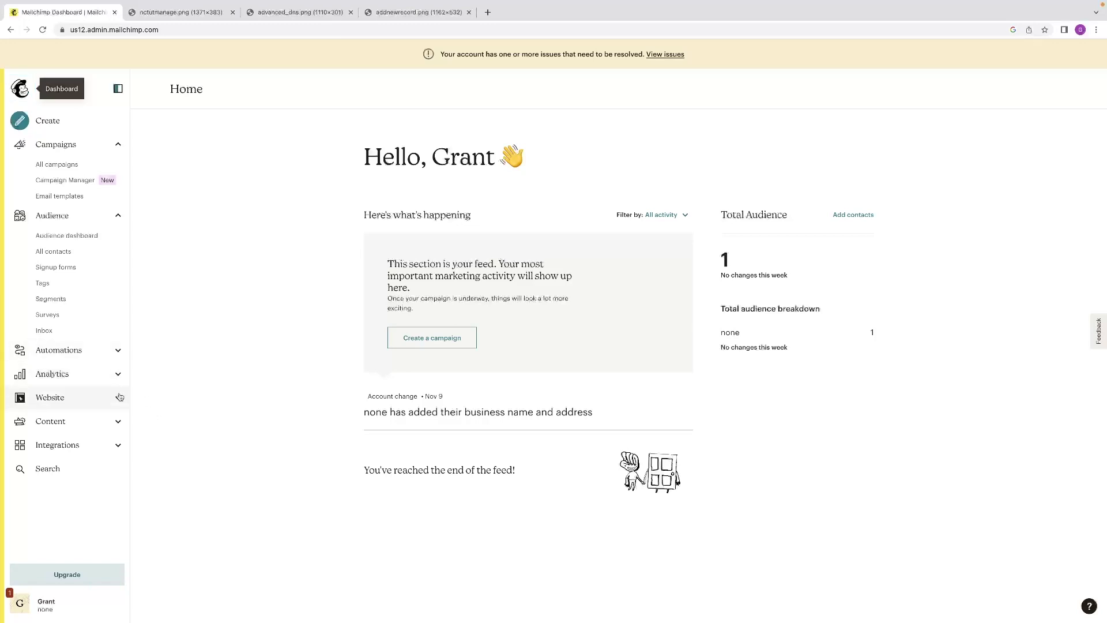
# Remove the unverified marians.co.uk domain from Website > Domains, confirming with REMOVE
pyautogui.click(119, 397)
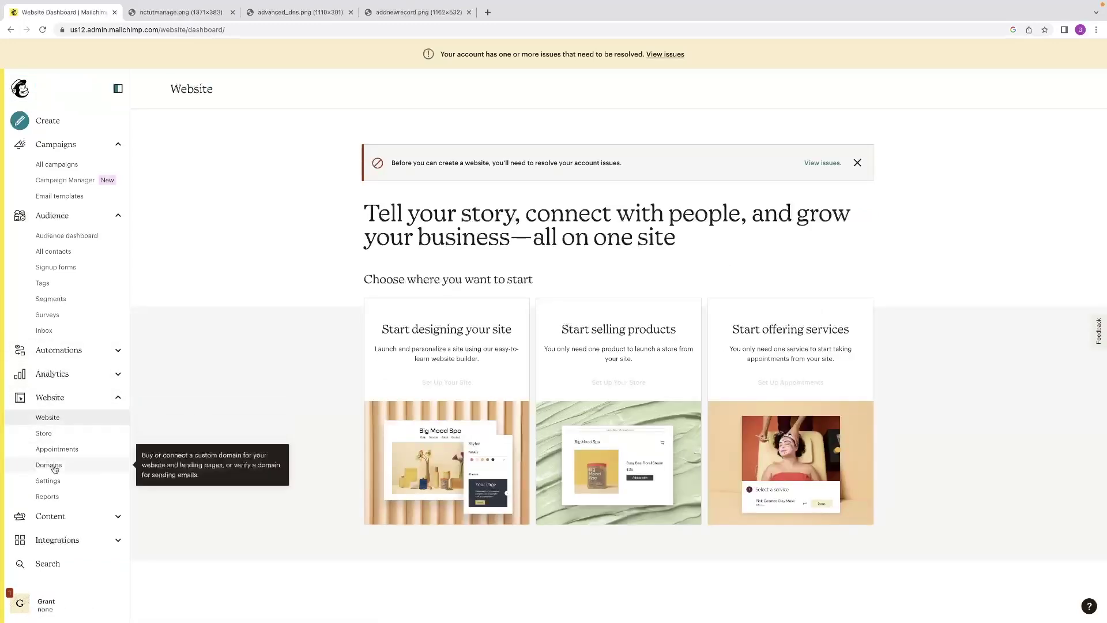
pyautogui.click(58, 468)
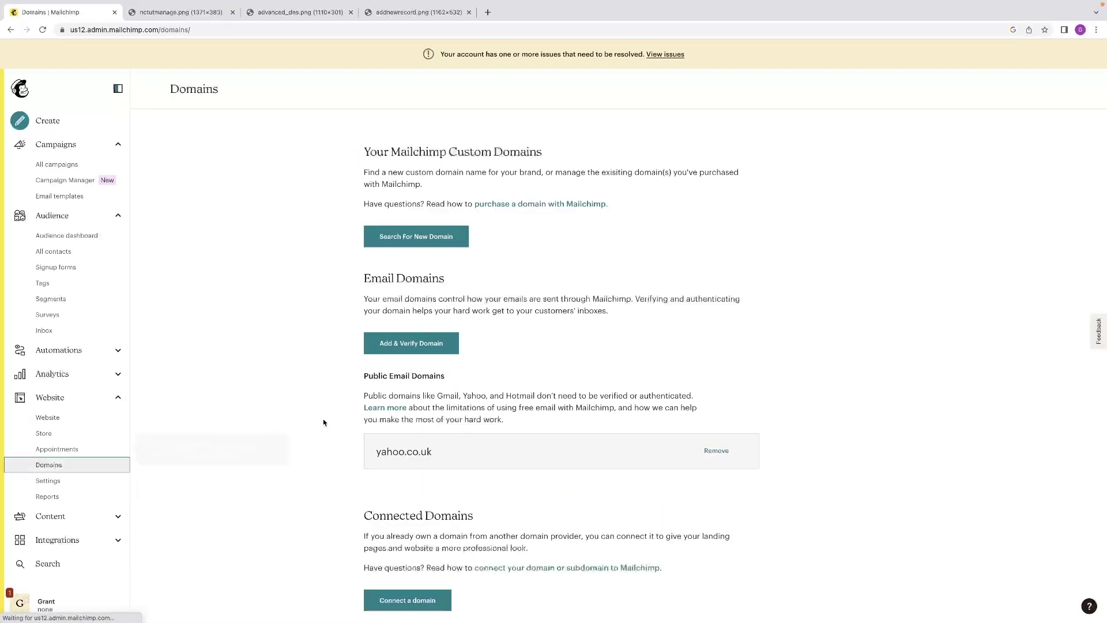
pyautogui.scroll(-2, 329, 321)
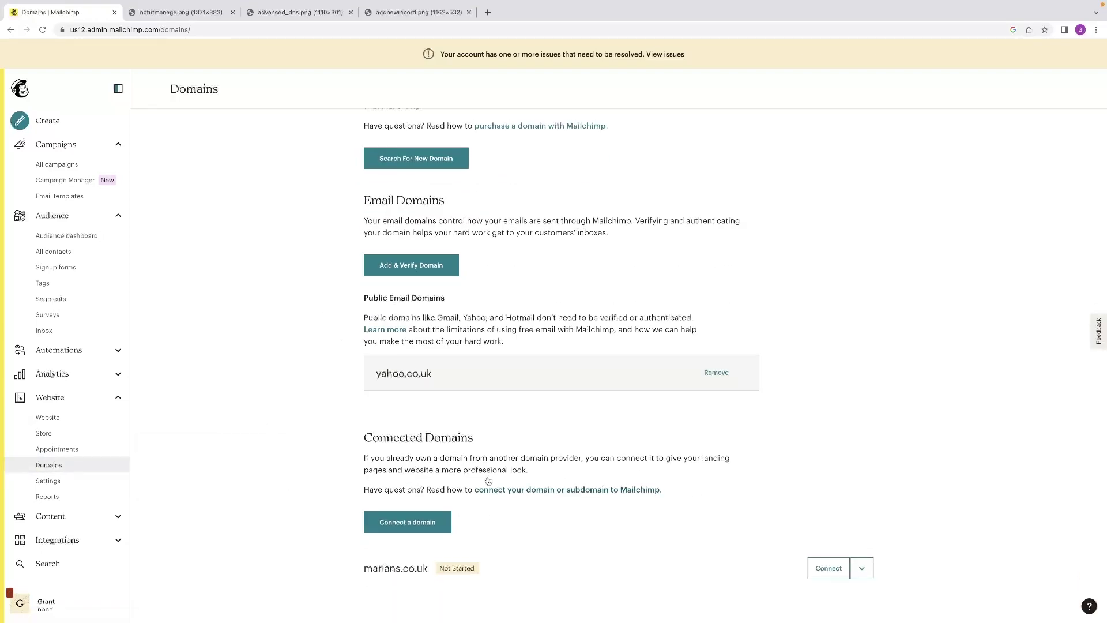
pyautogui.click(863, 570)
pyautogui.click(840, 591)
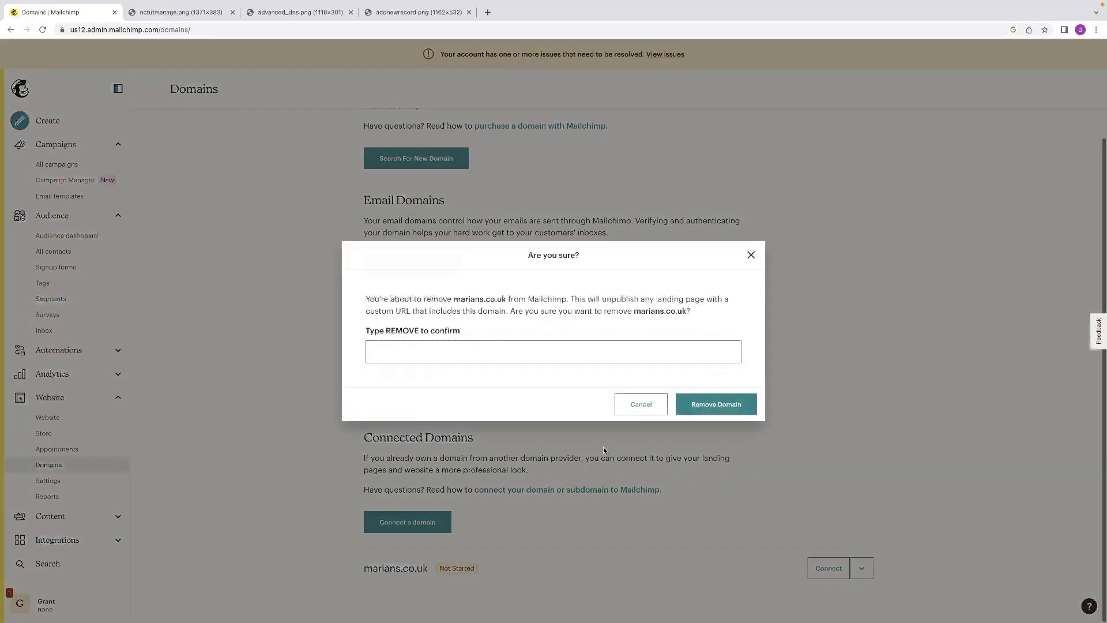
pyautogui.click(729, 406)
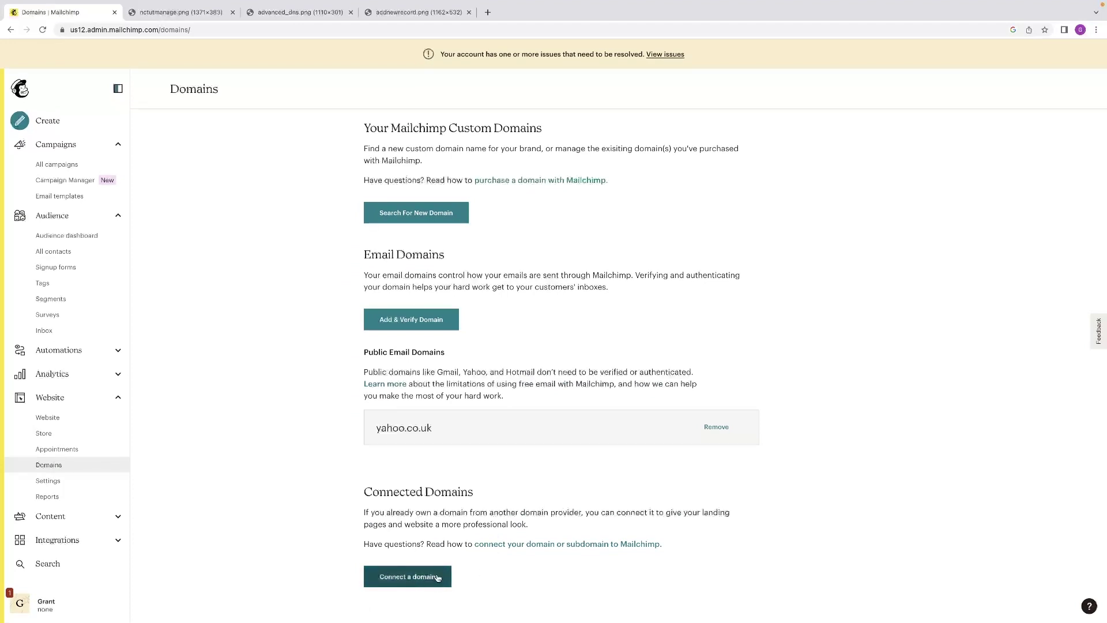
# Submit marians.co.uk as a new domain to connect and copy its CNAME value
pyautogui.click(398, 577)
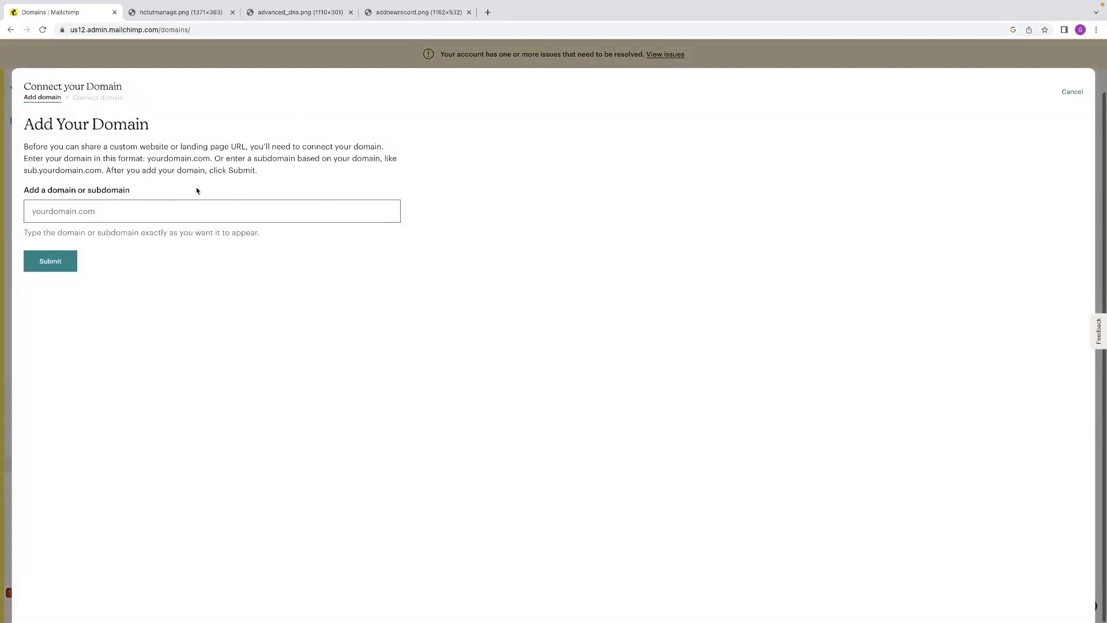
pyautogui.click(131, 215)
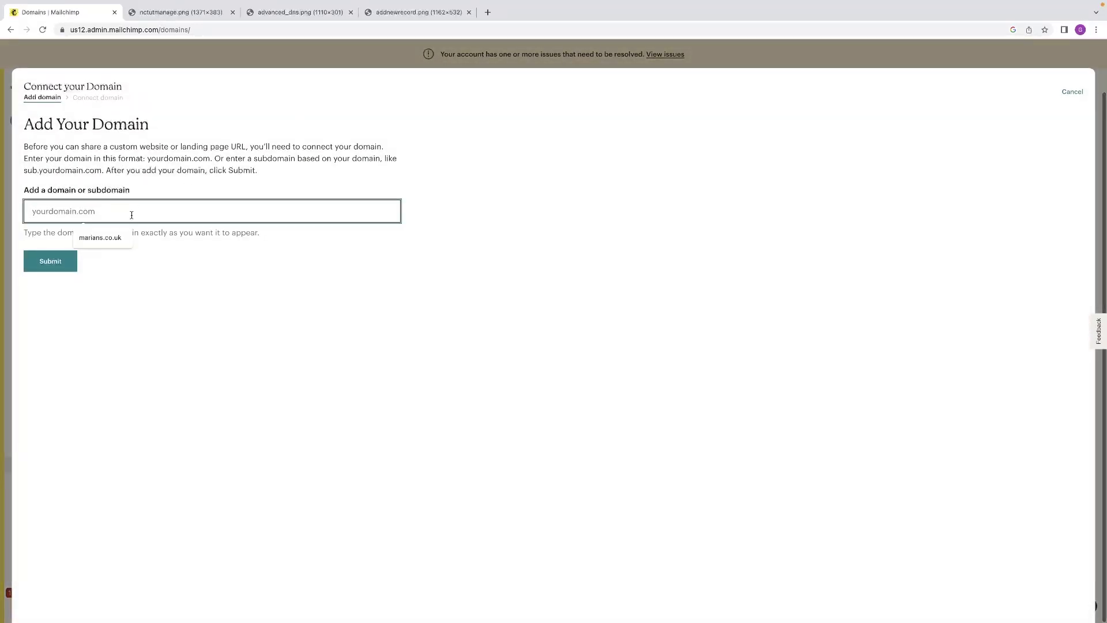
pyautogui.click(118, 238)
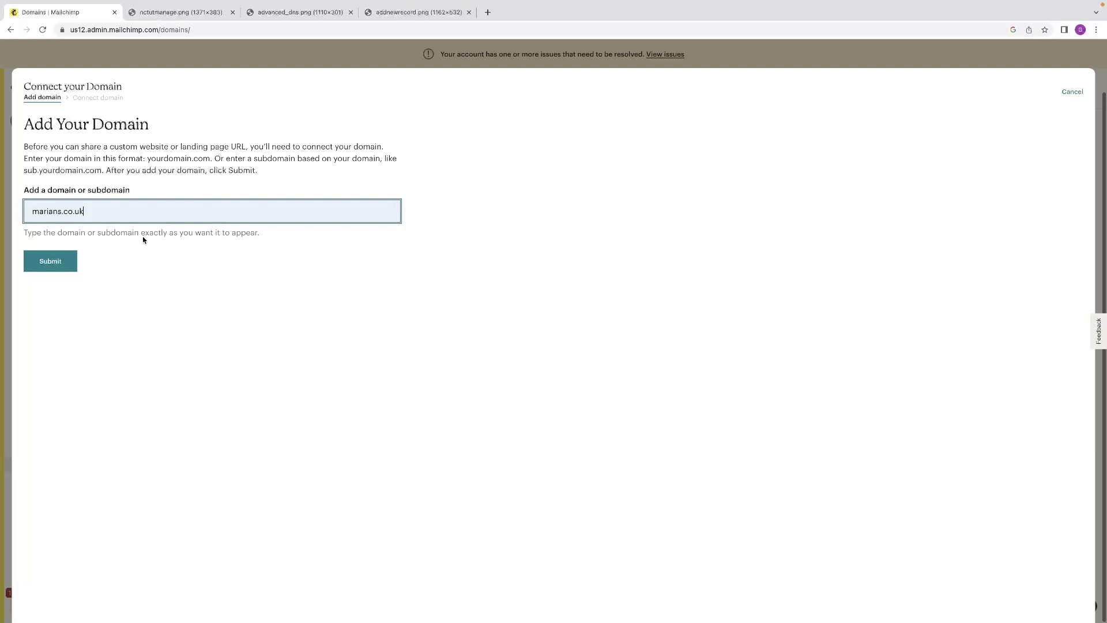
pyautogui.click(84, 205)
pyautogui.click(53, 261)
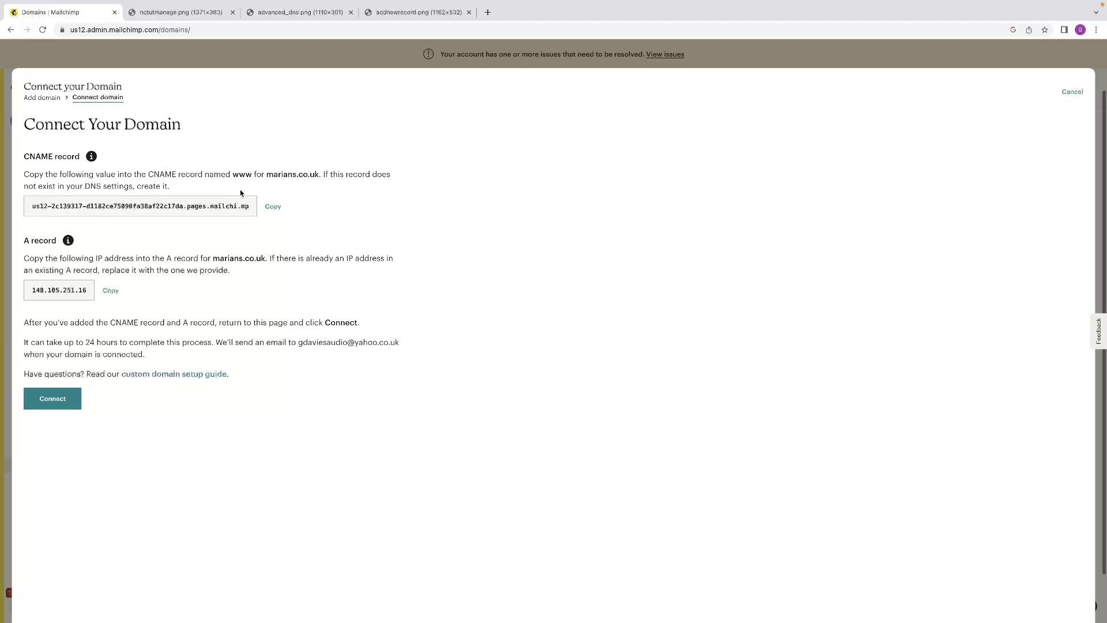
pyautogui.click(273, 206)
# Copy the A record IP address and view the Namecheap domain-list guide image
pyautogui.click(111, 291)
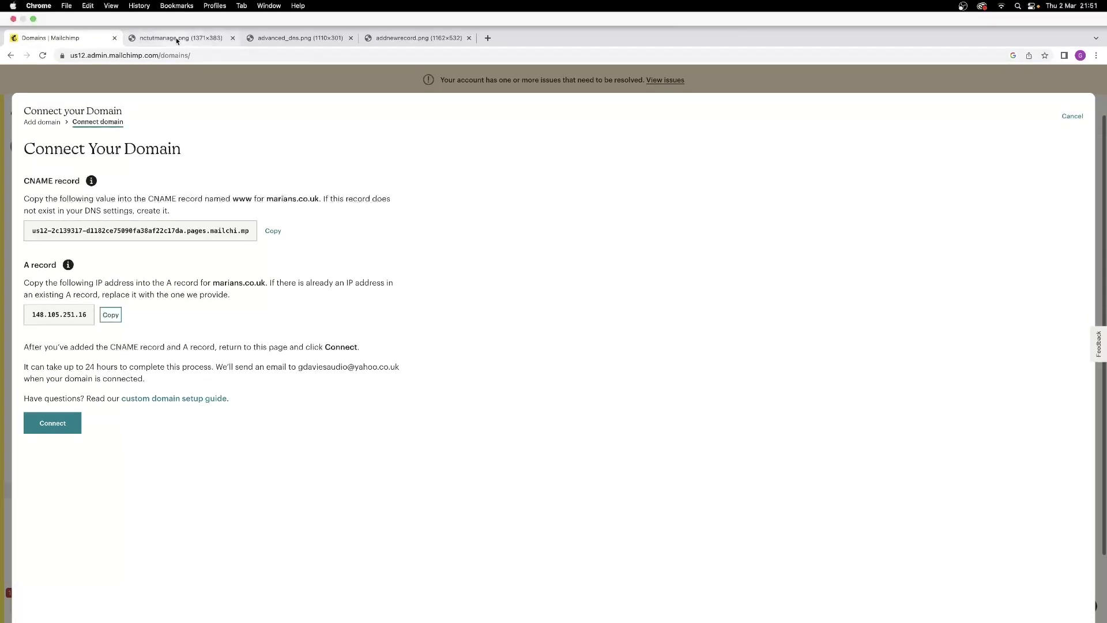
pyautogui.click(177, 40)
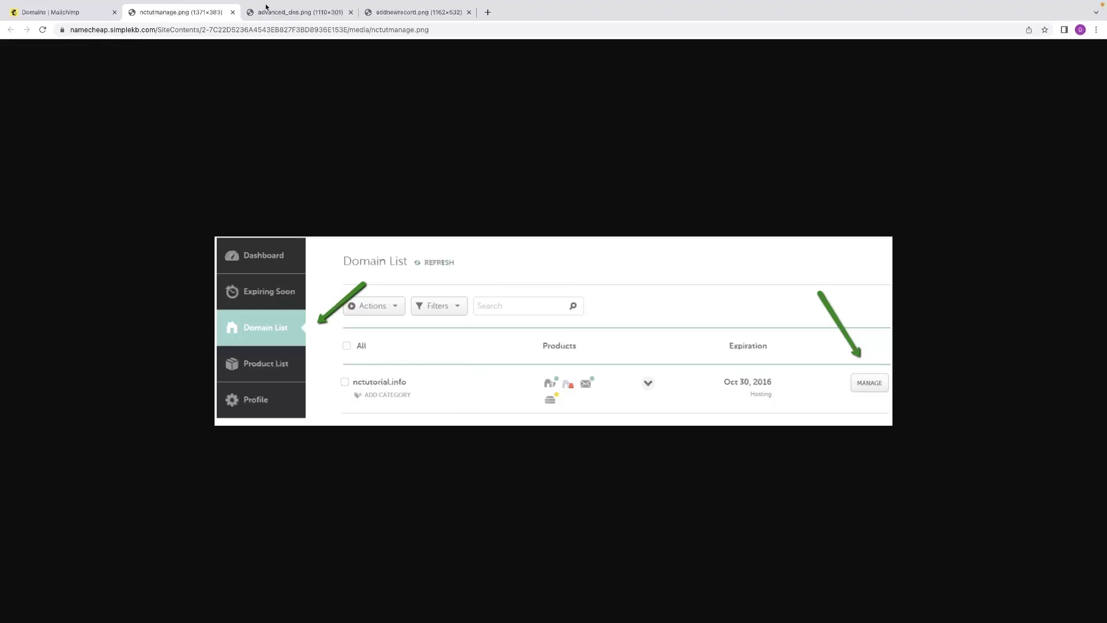
# Close the domain-list and Advanced DNS guide images and return to Mailchimp's connection instructions
pyautogui.click(232, 12)
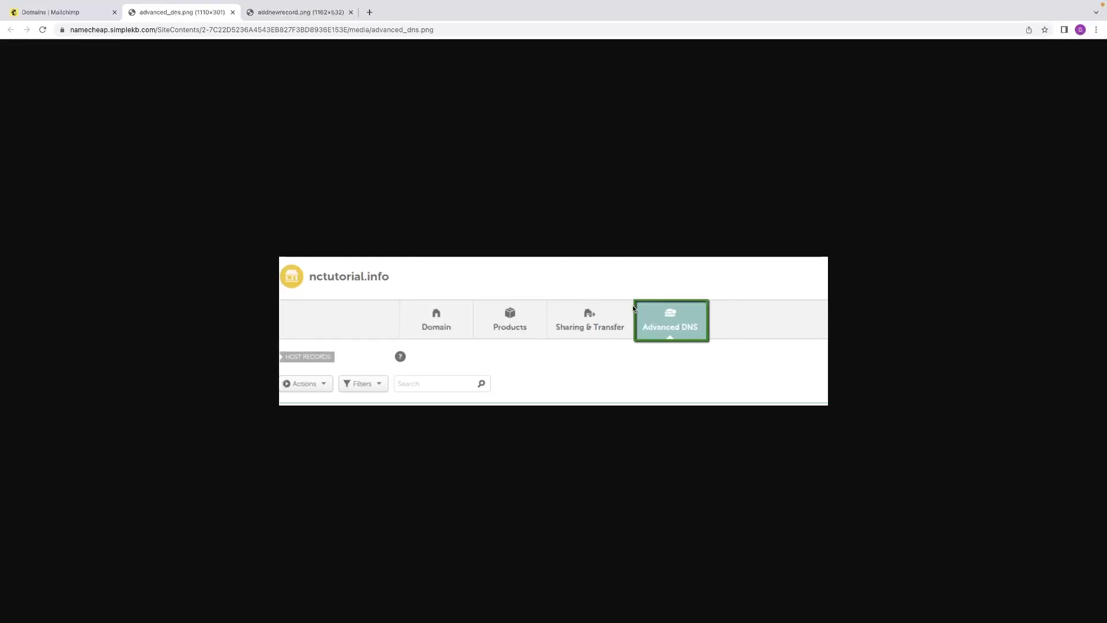
pyautogui.click(232, 13)
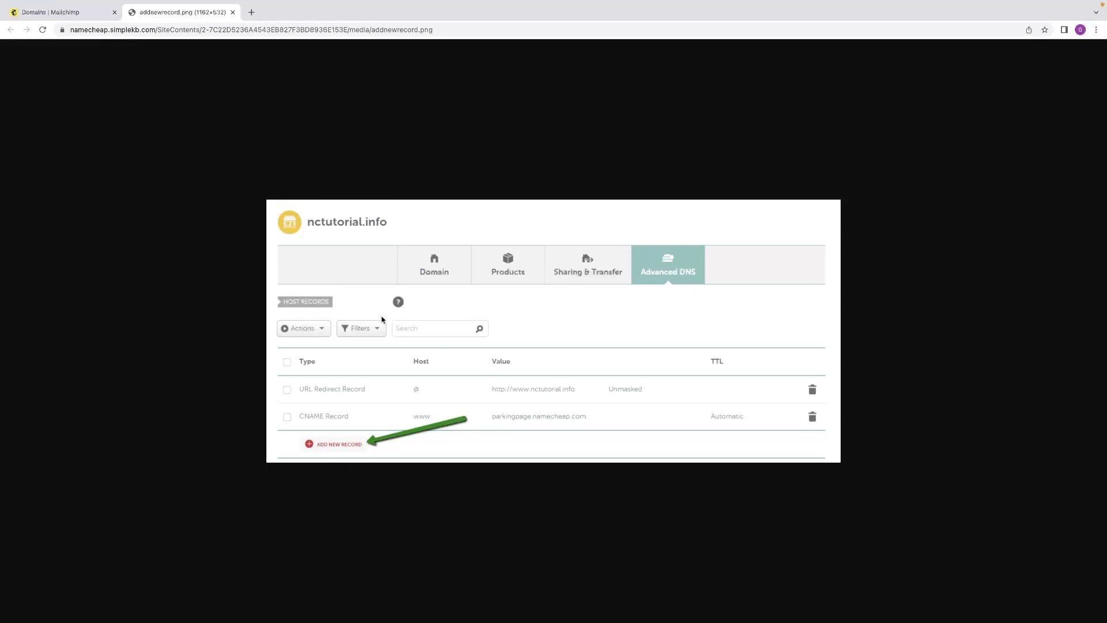
pyautogui.click(92, 8)
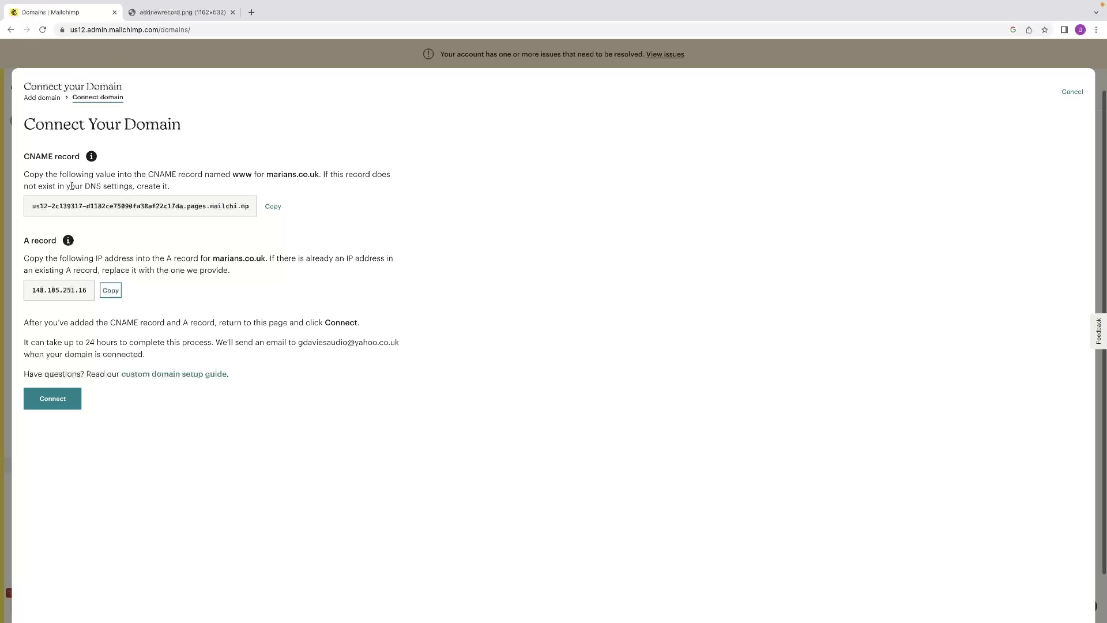
# Highlight the CNAME heading in the instructions, then view the Namecheap add-record screenshot
pyautogui.click(157, 202)
pyautogui.moveTo(28, 156); pyautogui.dragTo(77, 156)
pyautogui.click(152, 177)
pyautogui.doubleClick(157, 175)
pyautogui.click(209, 10)
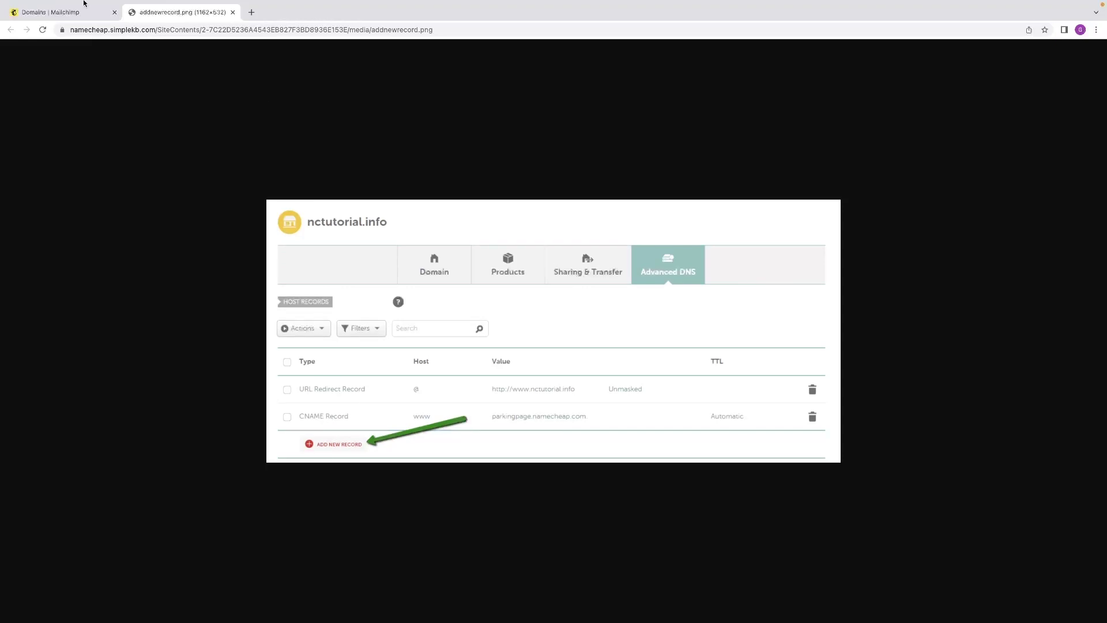
# Copy the CNAME value and compare it with the Namecheap add-record screenshot
pyautogui.click(65, 12)
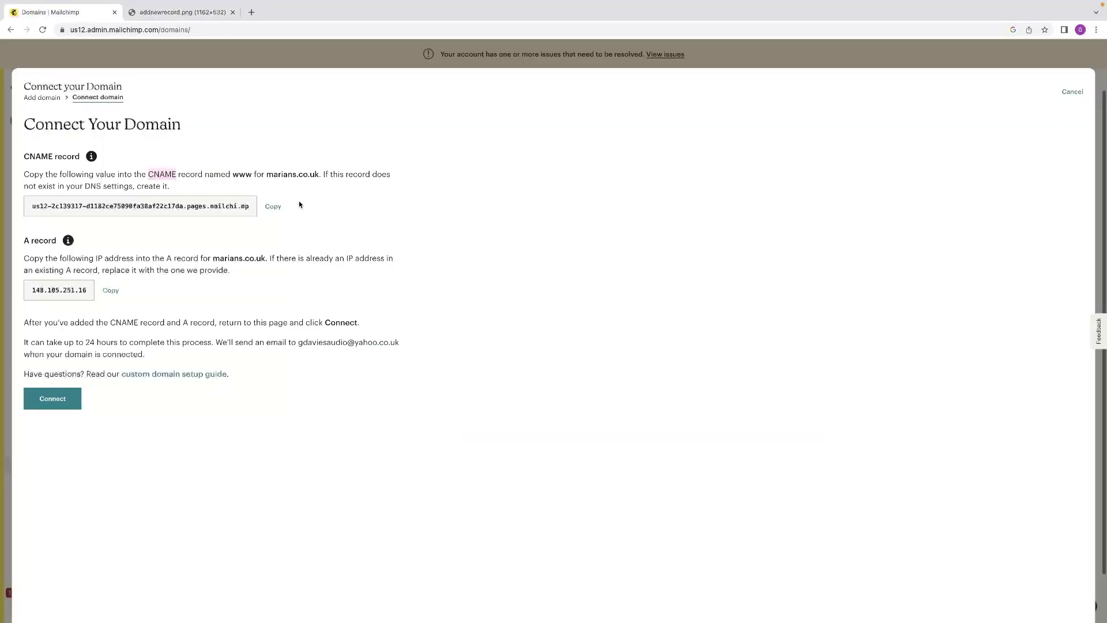
pyautogui.click(273, 209)
pyautogui.moveTo(111, 206); pyautogui.dragTo(251, 206)
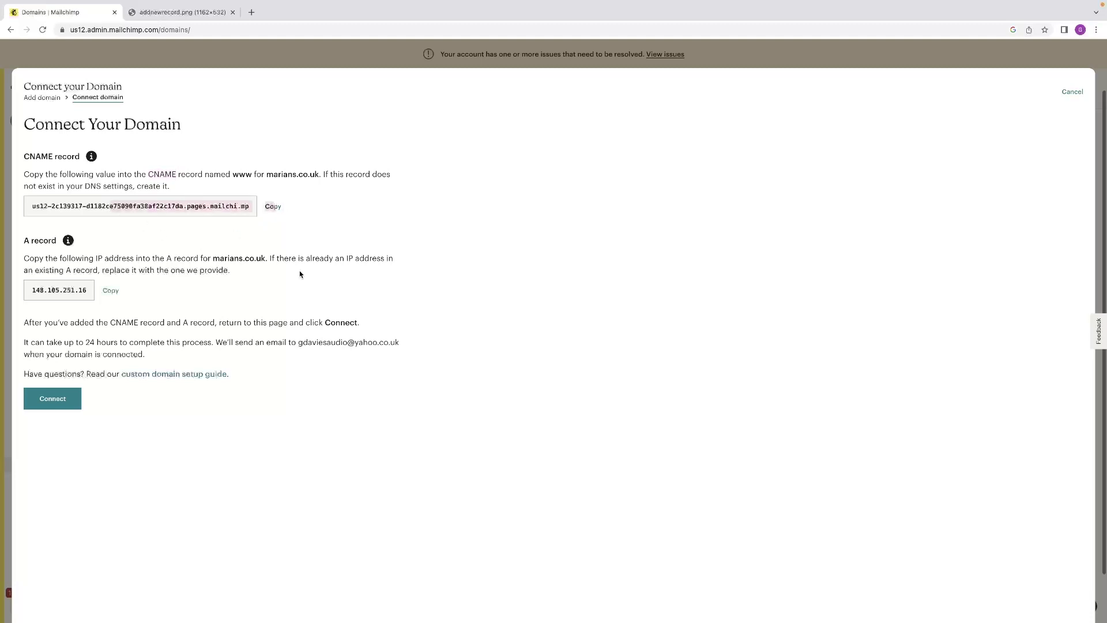
pyautogui.click(178, 17)
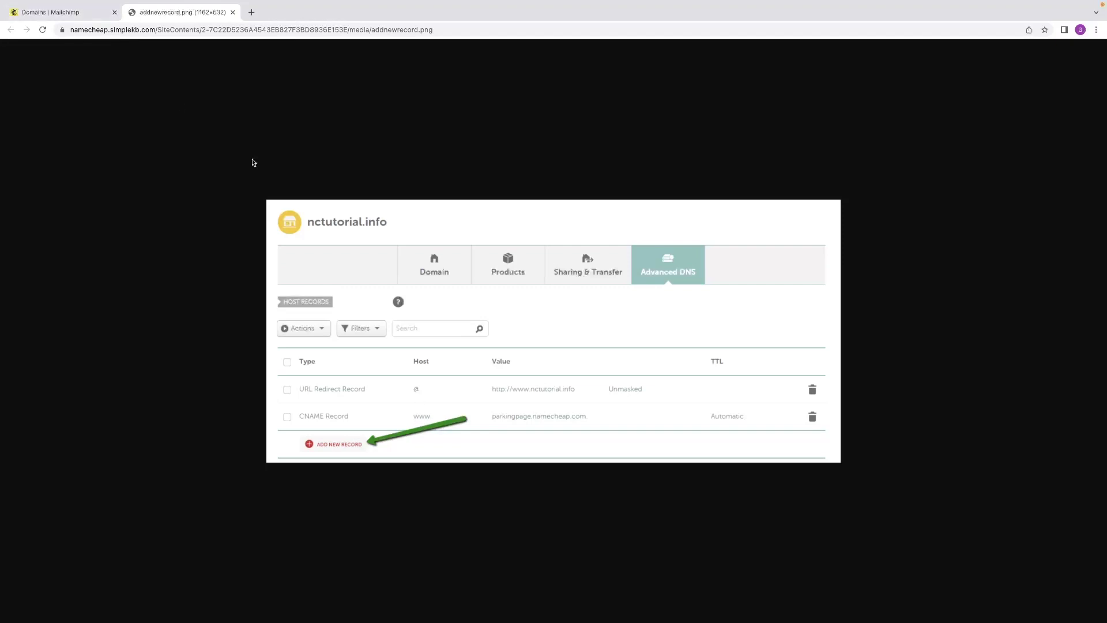
pyautogui.click(62, 7)
# Highlight the CNAME value and the note about replacing an existing IP address
pyautogui.moveTo(250, 206); pyautogui.dragTo(17, 229)
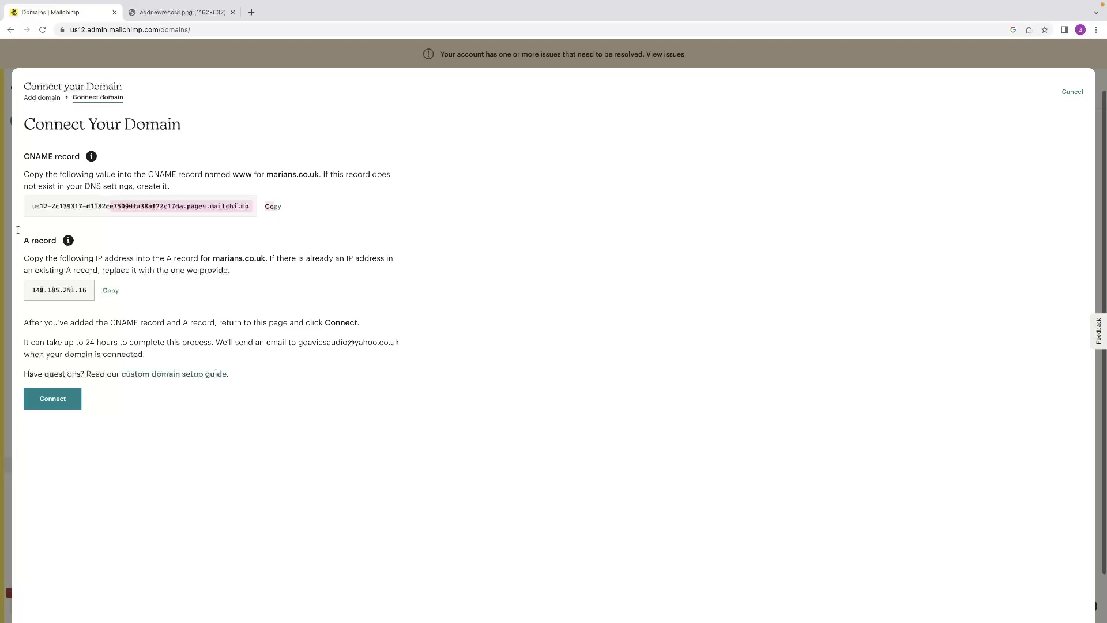
pyautogui.moveTo(279, 258); pyautogui.dragTo(394, 258)
pyautogui.click(70, 269)
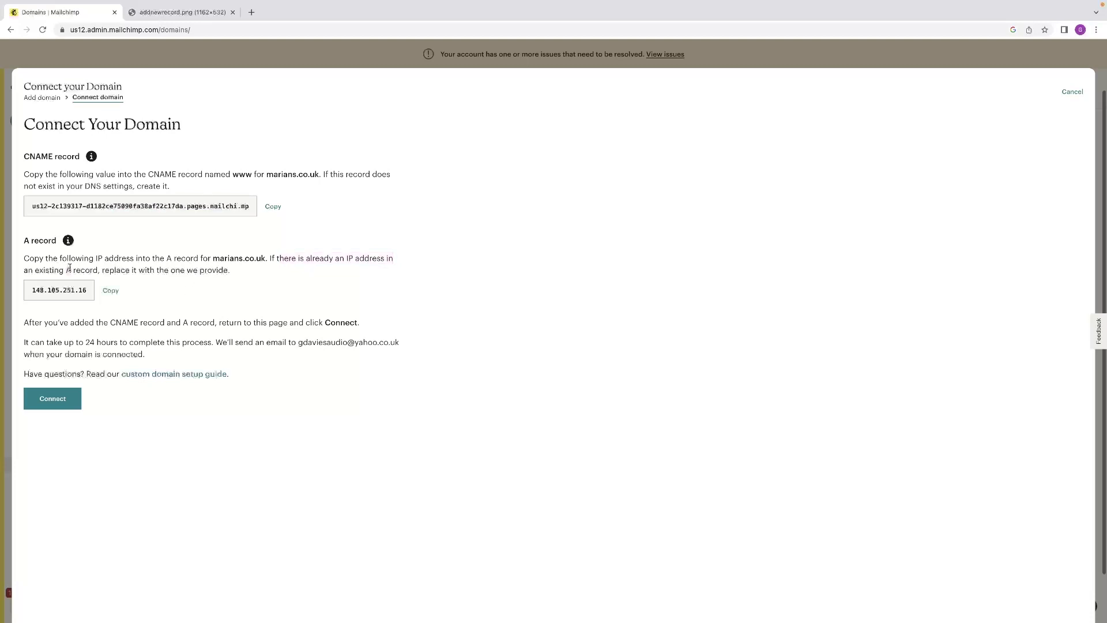
pyautogui.moveTo(124, 273); pyautogui.dragTo(226, 294)
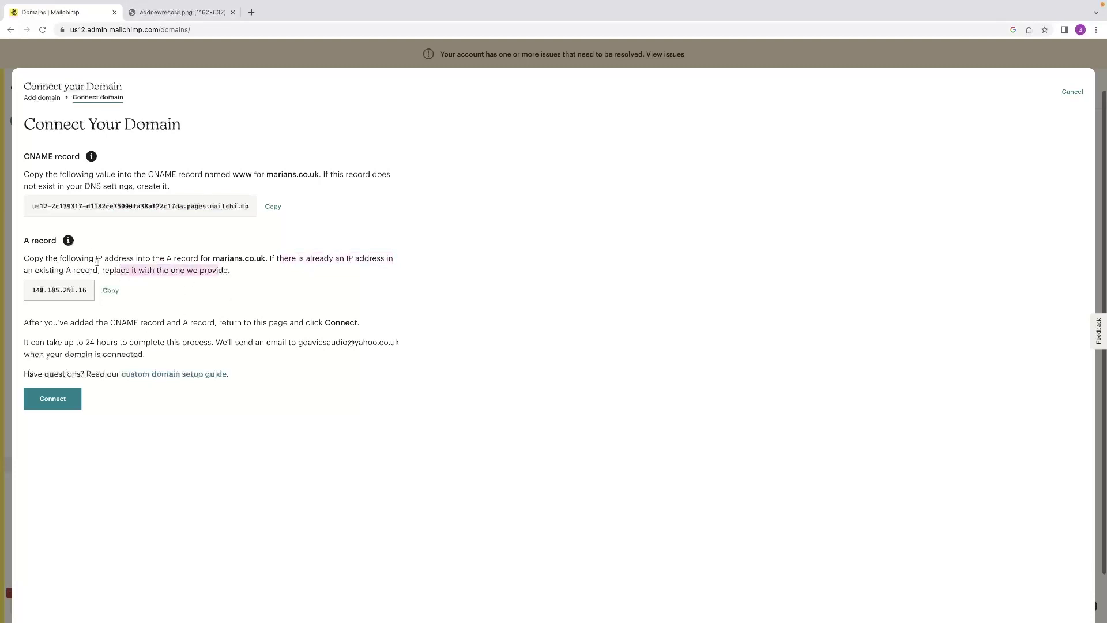
# Copy the A record IP 148.105.251.16, checking it against the Namecheap screenshot
pyautogui.click(185, 12)
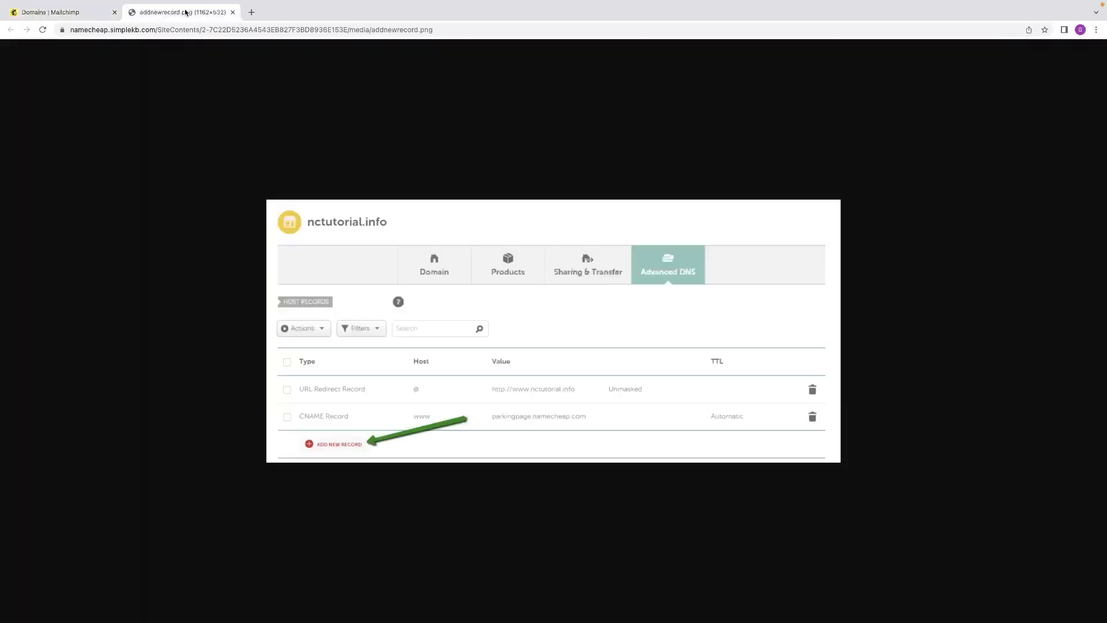
pyautogui.click(74, 13)
pyautogui.click(110, 290)
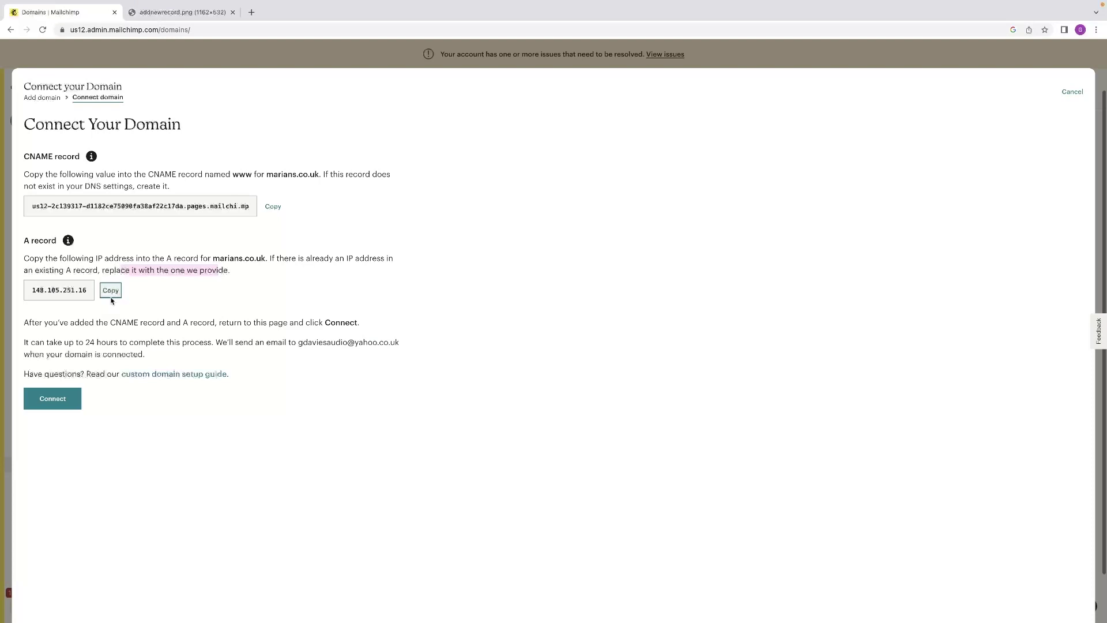
pyautogui.click(200, 12)
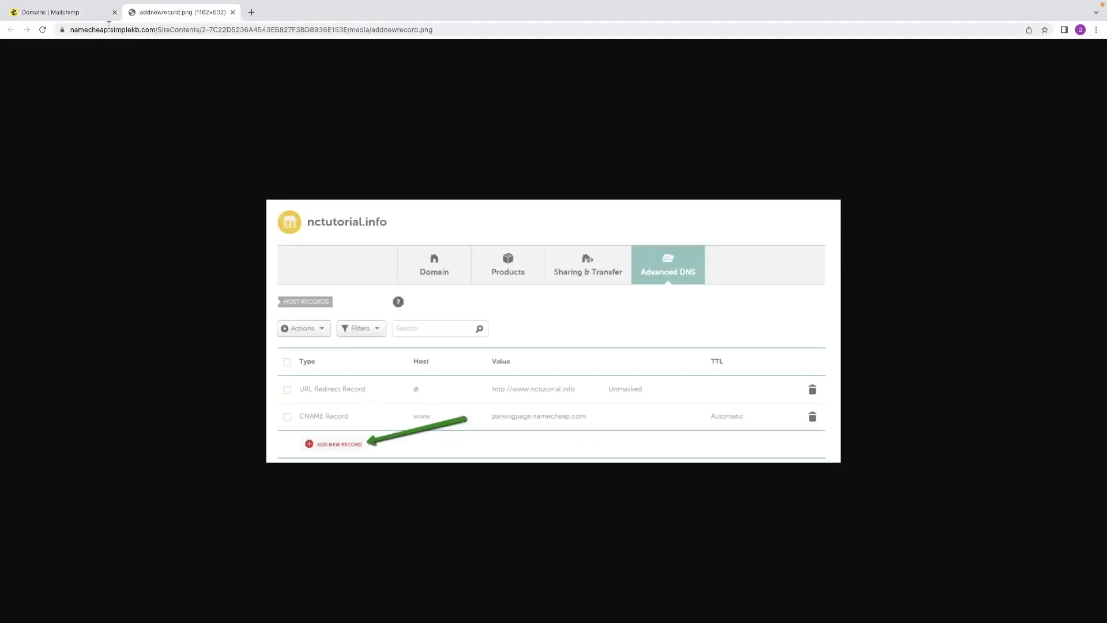
pyautogui.click(69, 12)
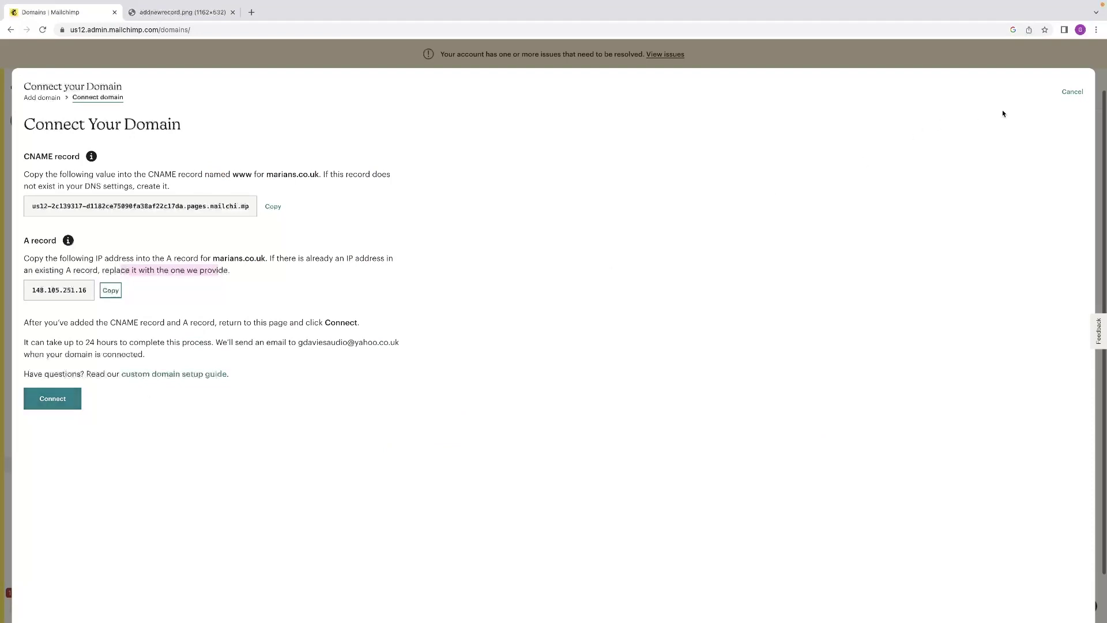
# Confirm the marians.co.uk connection and close the addnewrecord.png guide tab
pyautogui.click(49, 402)
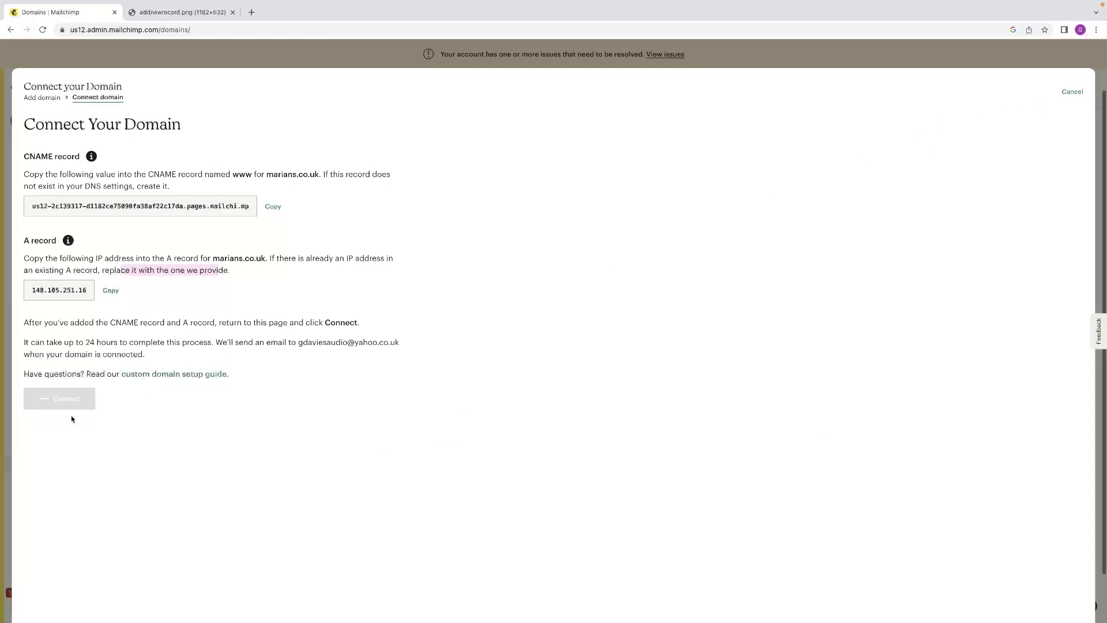
pyautogui.scroll(-1, 322, 369)
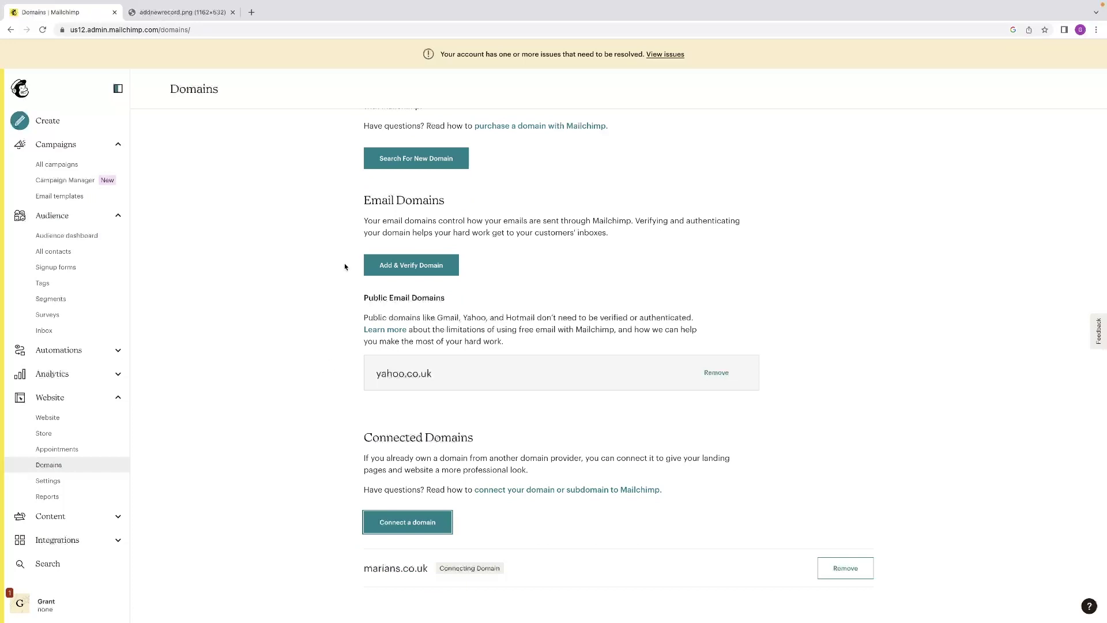
pyautogui.click(231, 12)
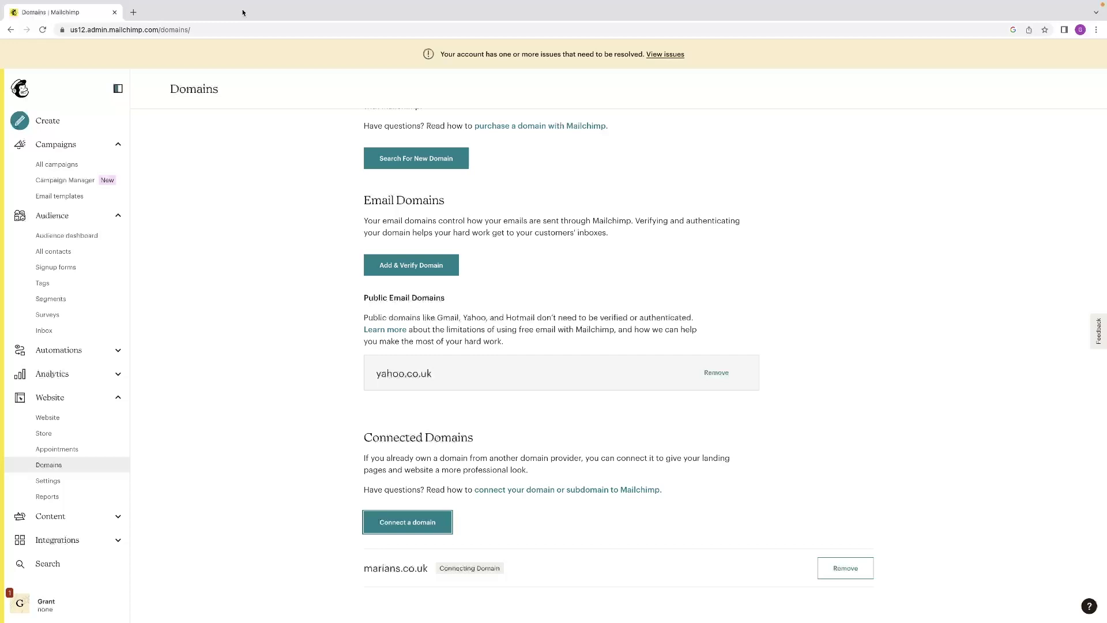